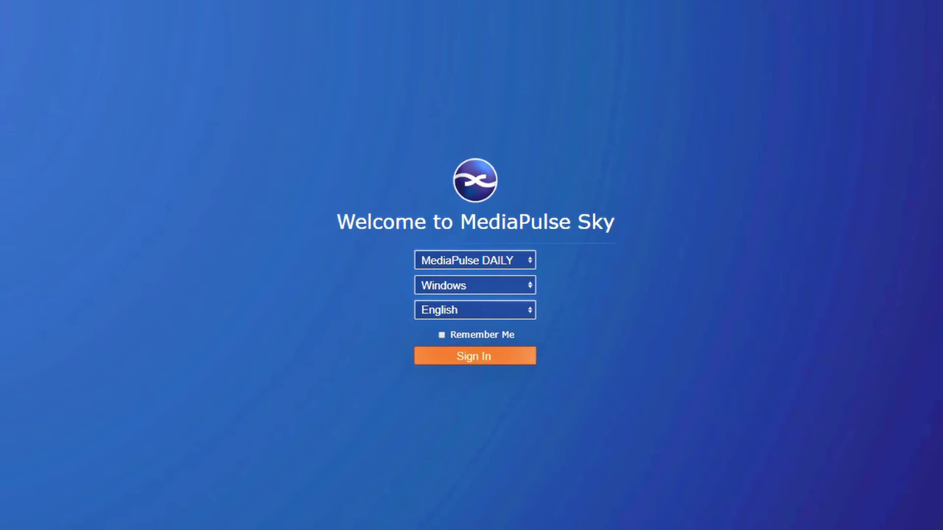
Step: Sign in to MediaPulse DAILY with Windows authentication and English
{"action": "left_click", "coordinate": [493, 371]}
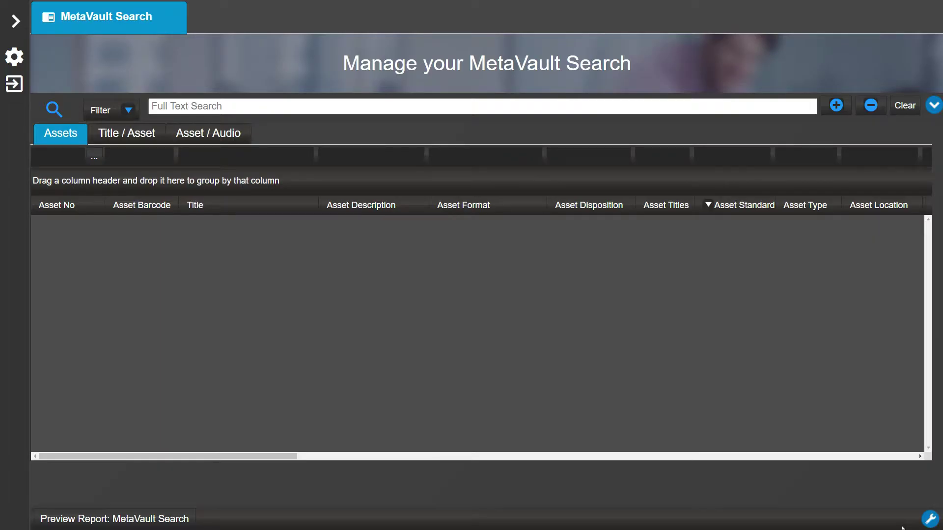
Step: Open MetaVault Search from the sidebar and search for star wars
{"action": "left_click", "coordinate": [9, 19]}
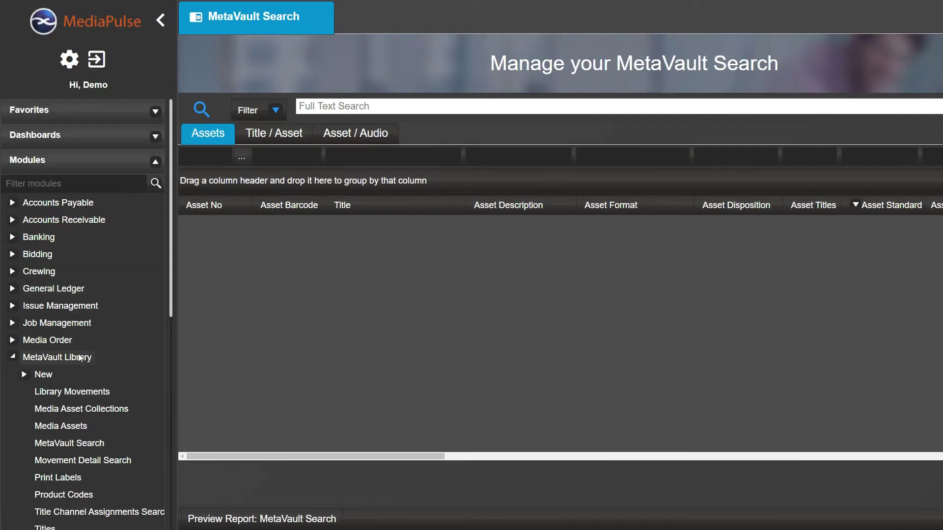
{"action": "left_click", "coordinate": [79, 446]}
{"action": "left_click", "coordinate": [228, 107]}
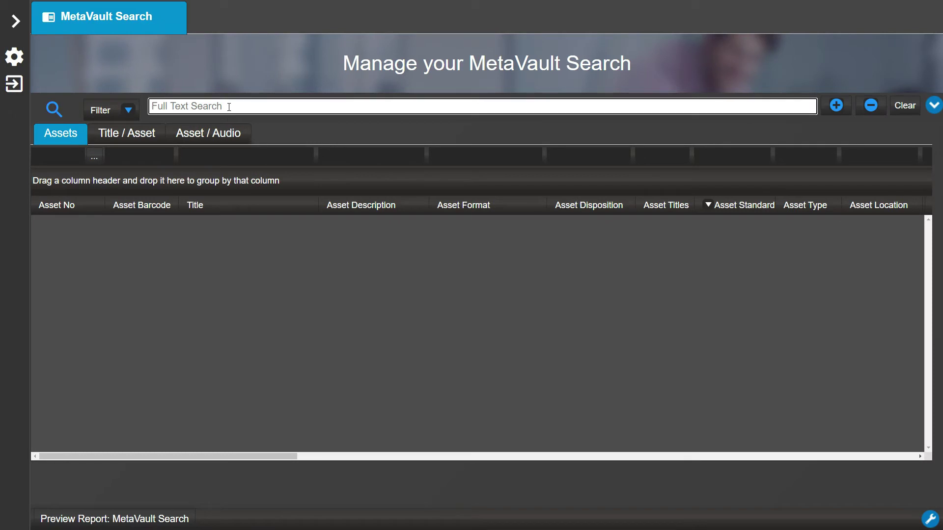
{"action": "type", "text": "star wars"}
{"action": "key", "text": "Return"}
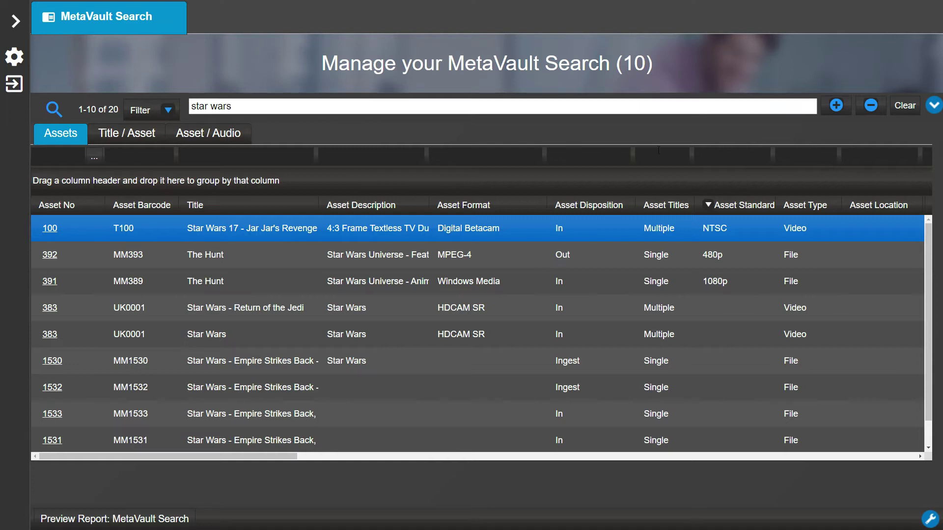
Step: Filter the star wars results to Asset Standard NTSC
{"action": "left_click", "coordinate": [722, 157]}
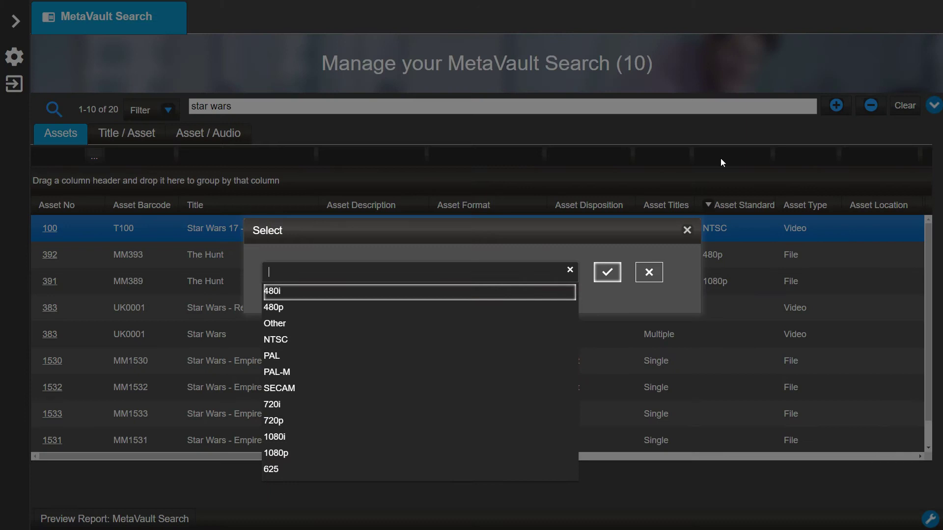
{"action": "left_click", "coordinate": [307, 339]}
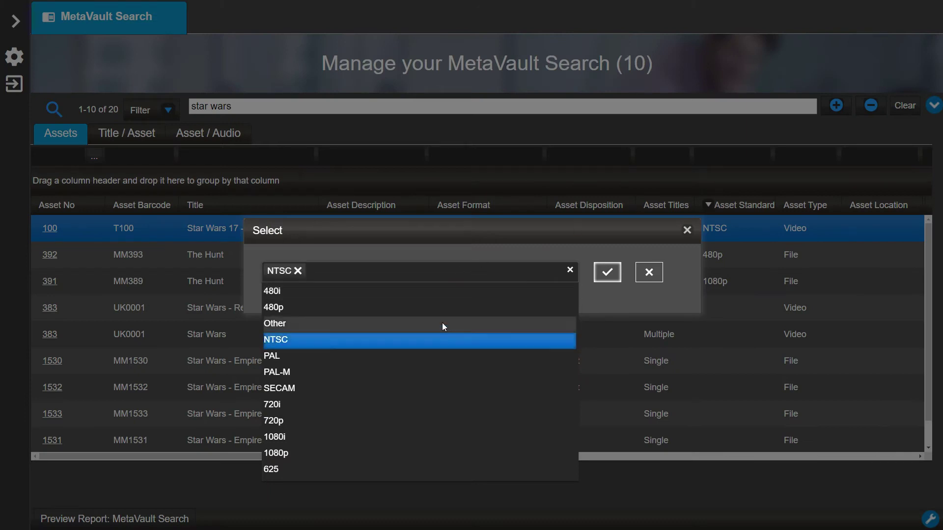
{"action": "left_click", "coordinate": [620, 276]}
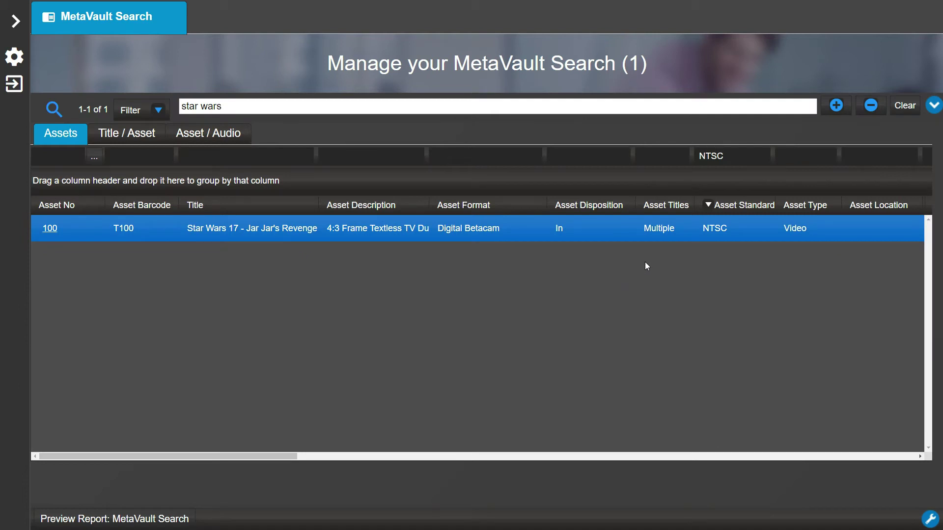
Step: Clear the previous search and run a star OR wars search, browsing the results
{"action": "left_click", "coordinate": [905, 105]}
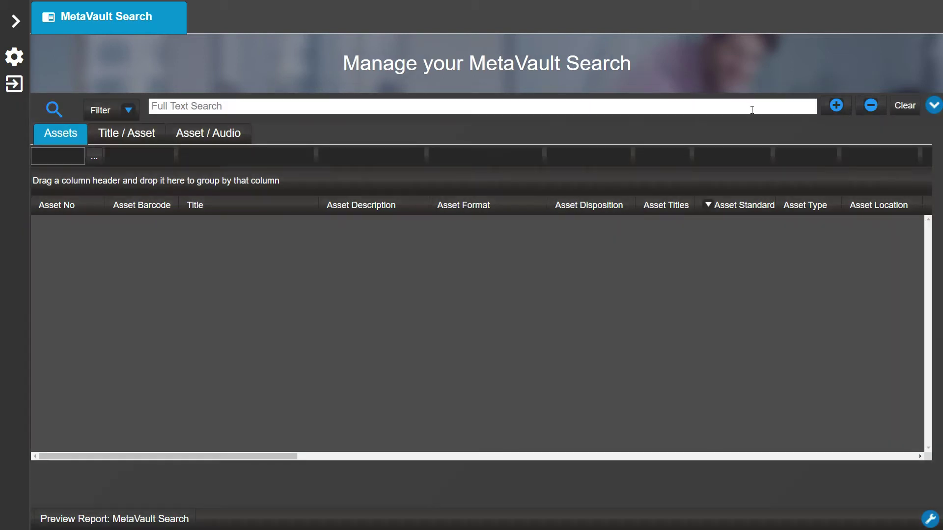
{"action": "type", "text": "star"}
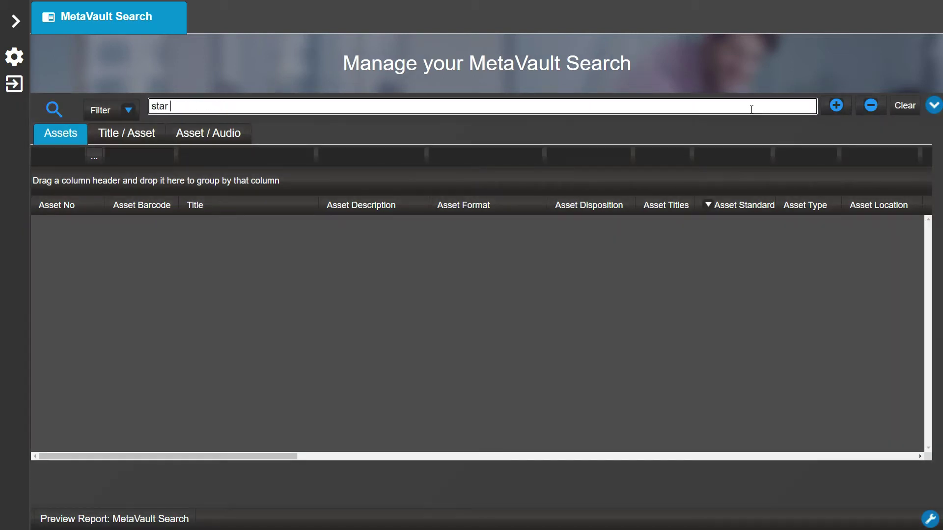
{"action": "type", "text": " OR wars"}
{"action": "key", "text": "Return"}
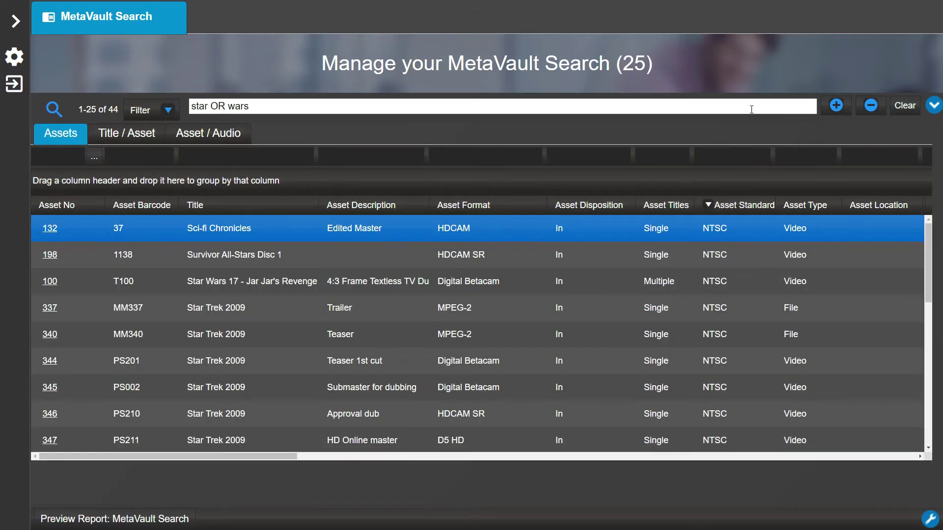
{"action": "scroll", "coordinate": [257, 362], "scroll_direction": "down", "scroll_amount": 2}
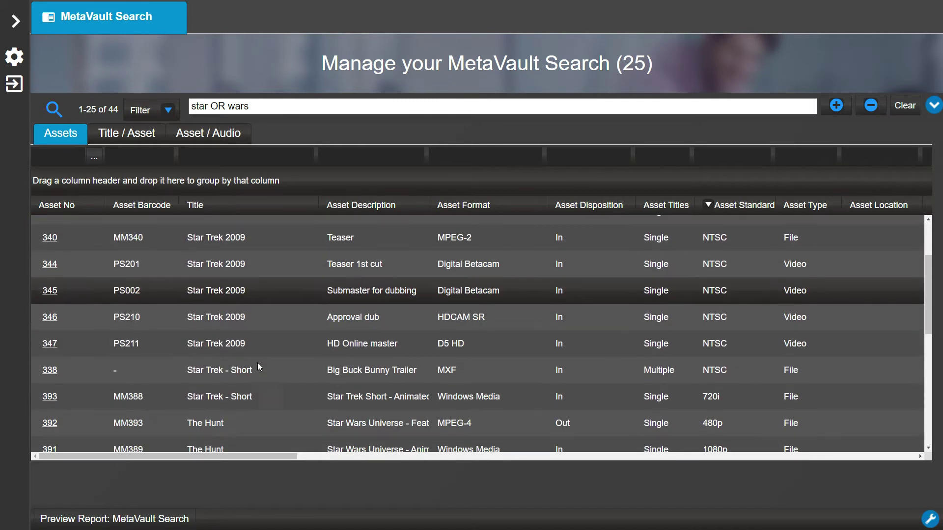
{"action": "scroll", "coordinate": [257, 367], "scroll_direction": "down", "scroll_amount": 4}
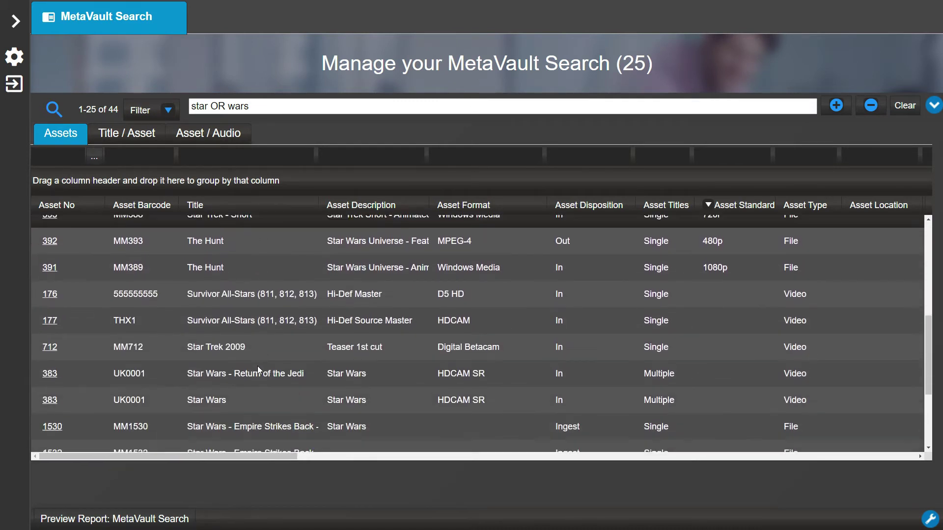
{"action": "scroll", "coordinate": [258, 366], "scroll_direction": "down", "scroll_amount": 3}
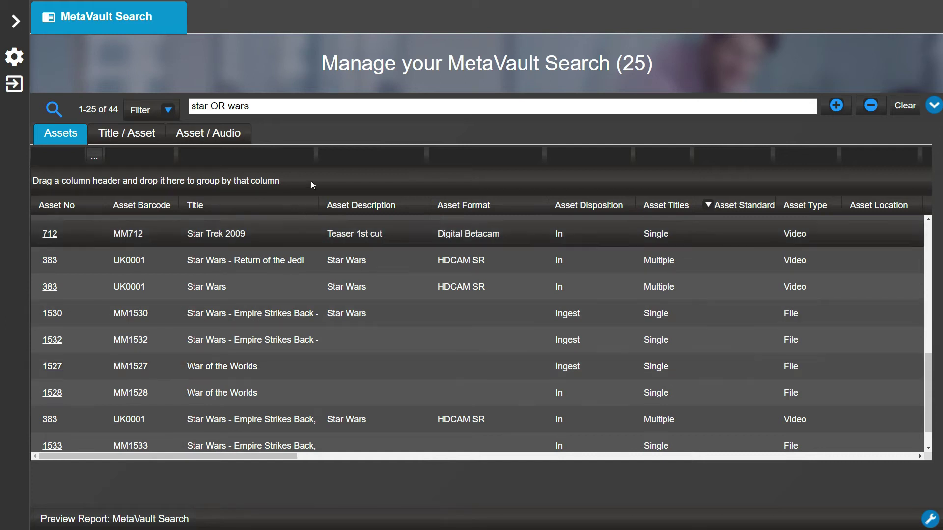
Step: Change the search term to star jar
{"action": "left_click_drag", "start_coordinate": [249, 106], "coordinate": [211, 105]}
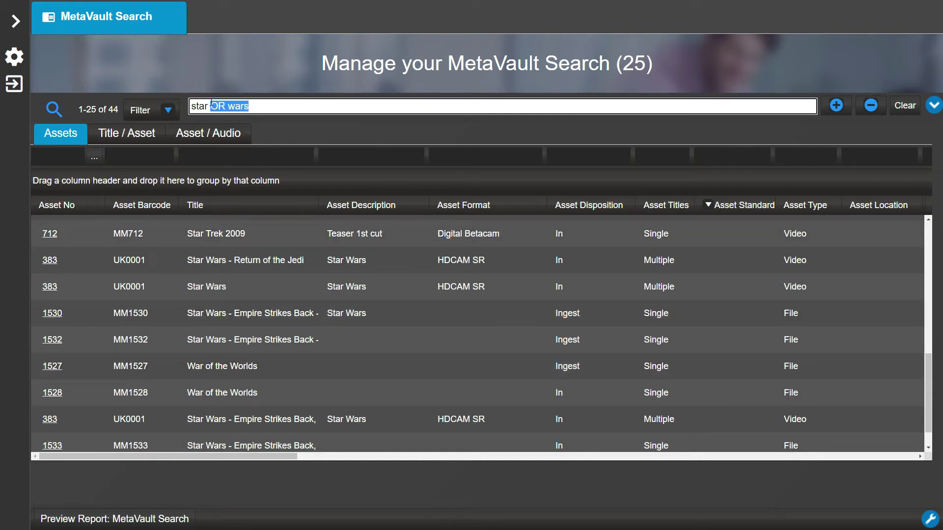
{"action": "type", "text": "jar"}
{"action": "key", "text": "Return"}
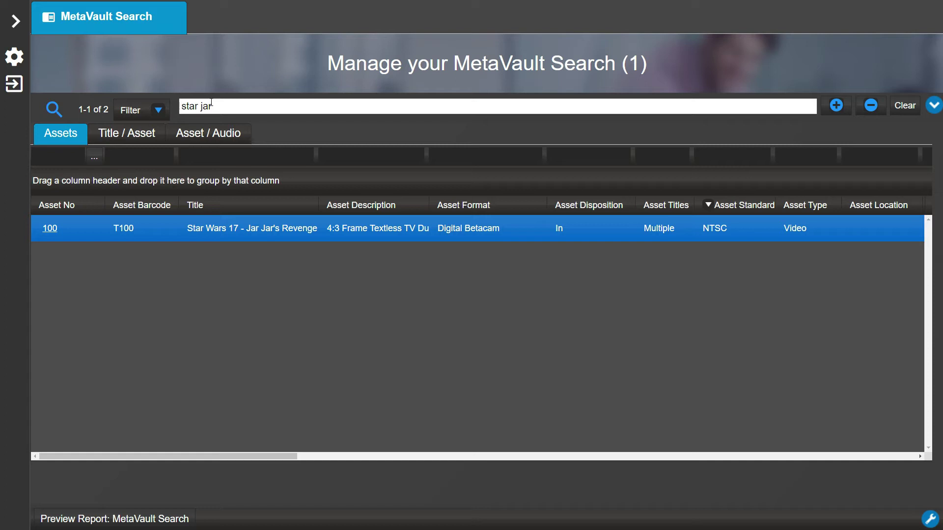
Step: Run the exact-phrase search "star wars" and browse the results
{"action": "left_click", "coordinate": [211, 104]}
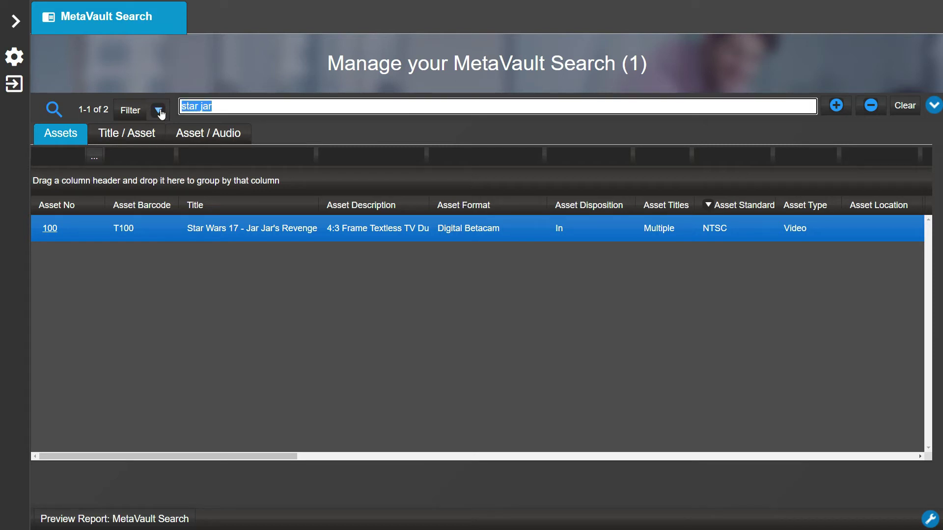
{"action": "type", "text": "\"star wars\""}
{"action": "key", "text": "Return"}
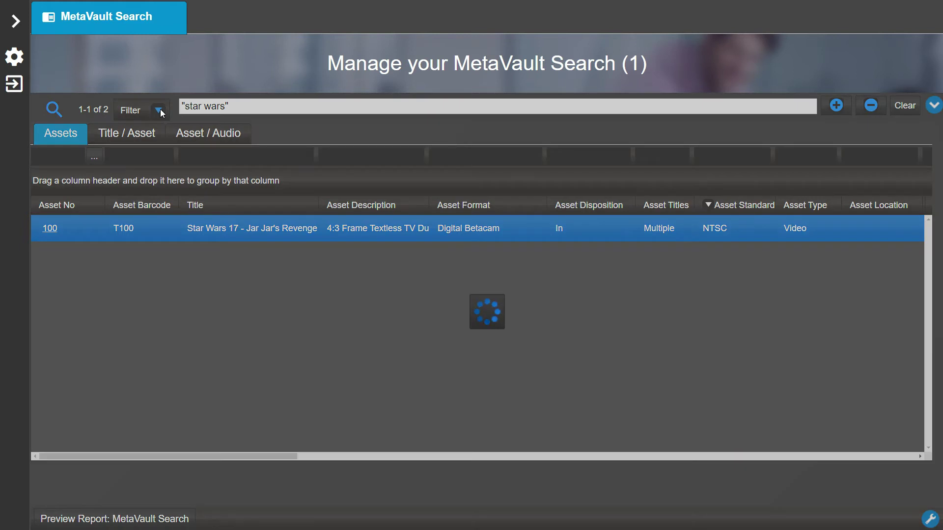
{"action": "scroll", "coordinate": [267, 272], "scroll_direction": "down", "scroll_amount": 1}
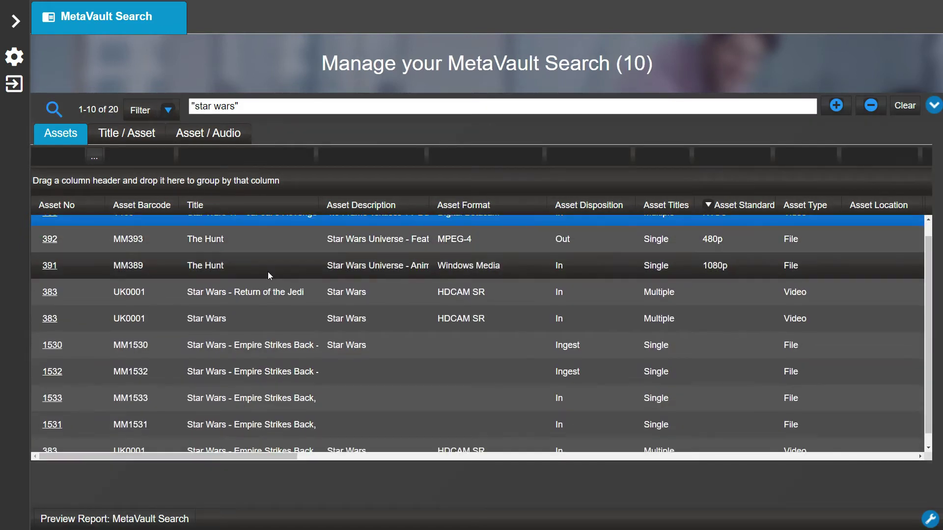
{"action": "scroll", "coordinate": [458, 215], "scroll_direction": "up", "scroll_amount": 1}
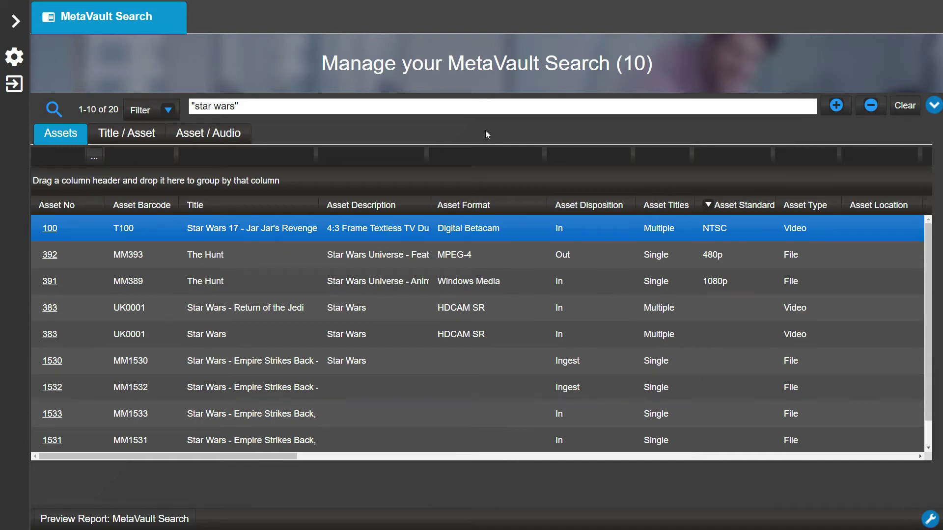
Step: Search star NOT wars, then extend it to star NOT wars NOT trek
{"action": "left_click", "coordinate": [474, 106]}
{"action": "left_click_drag", "start_coordinate": [246, 106], "coordinate": [154, 113]}
{"action": "type", "text": "star NOT wars"}
{"action": "key", "text": "Return"}
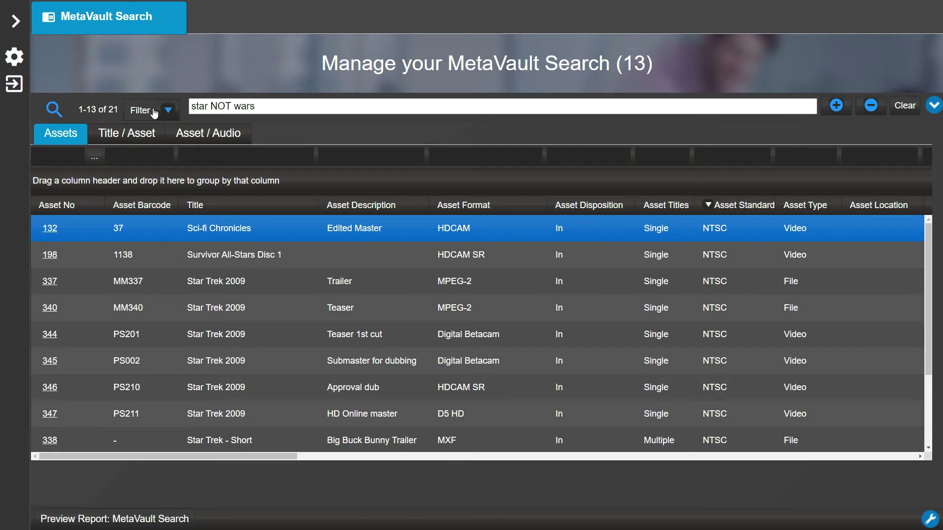
{"action": "left_click", "coordinate": [278, 106]}
{"action": "type", "text": "NOT trek"}
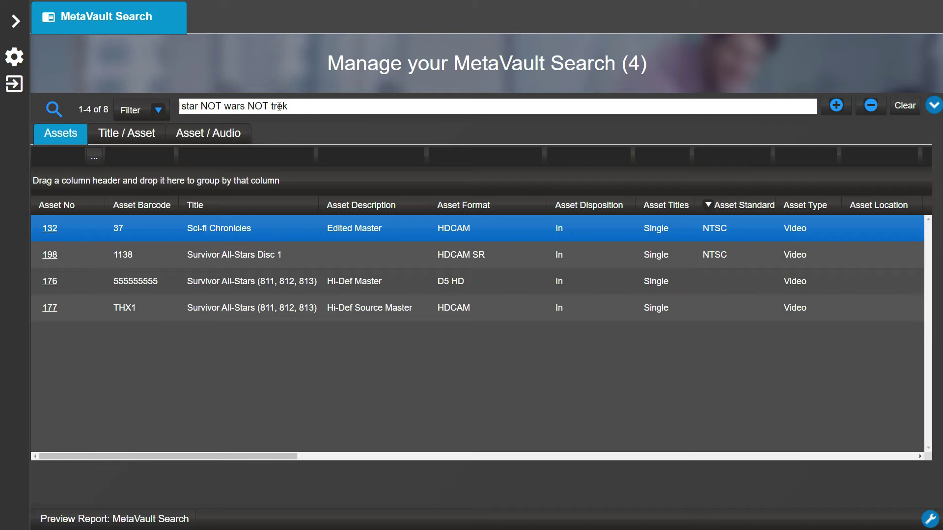
Step: Replace the search term with star wars and run it again
{"action": "left_click_drag", "start_coordinate": [315, 105], "coordinate": [192, 107]}
{"action": "type", "text": "star wars"}
{"action": "key", "text": "Return"}
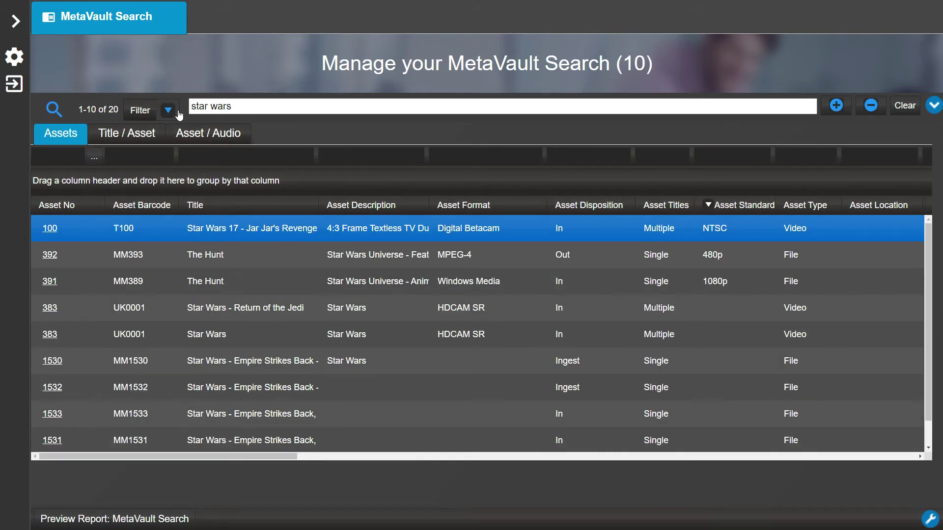
Step: Search star wars ingest, then exclude ingest with star wars -"ingest"
{"action": "left_click", "coordinate": [255, 108]}
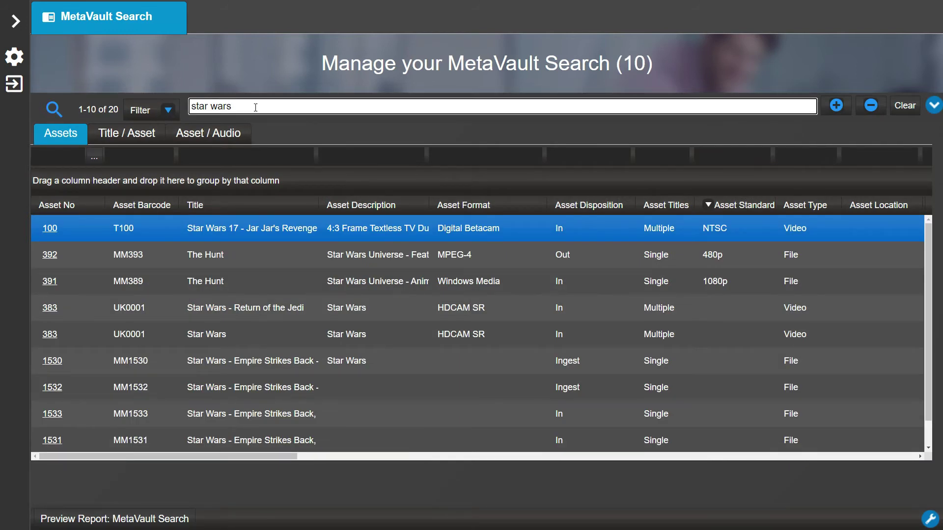
{"action": "type", "text": "ingest"}
{"action": "key", "text": "Return"}
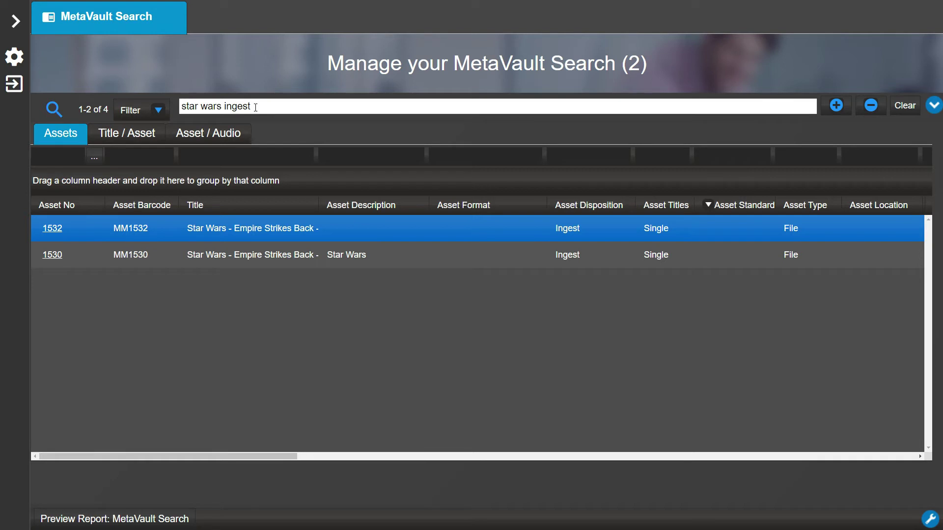
{"action": "left_click", "coordinate": [226, 107]}
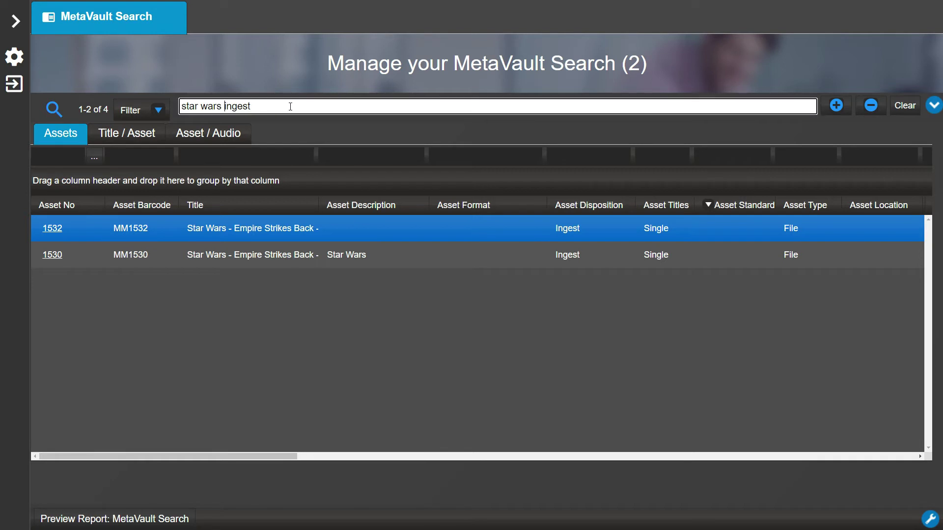
{"action": "type", "text": "-\""}
{"action": "type", "text": "\""}
{"action": "key", "text": "Return"}
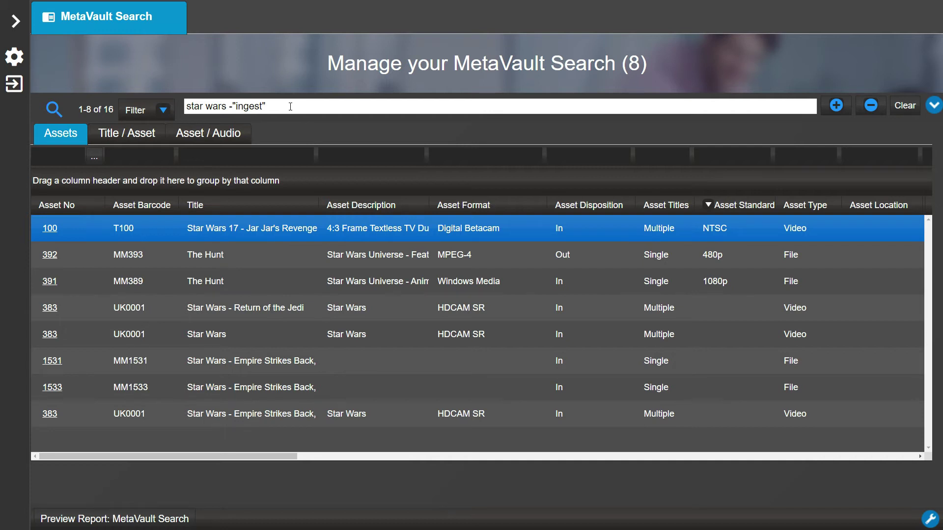
Step: Clear the search and run a plain star search listing 23 assets
{"action": "left_click", "coordinate": [905, 105]}
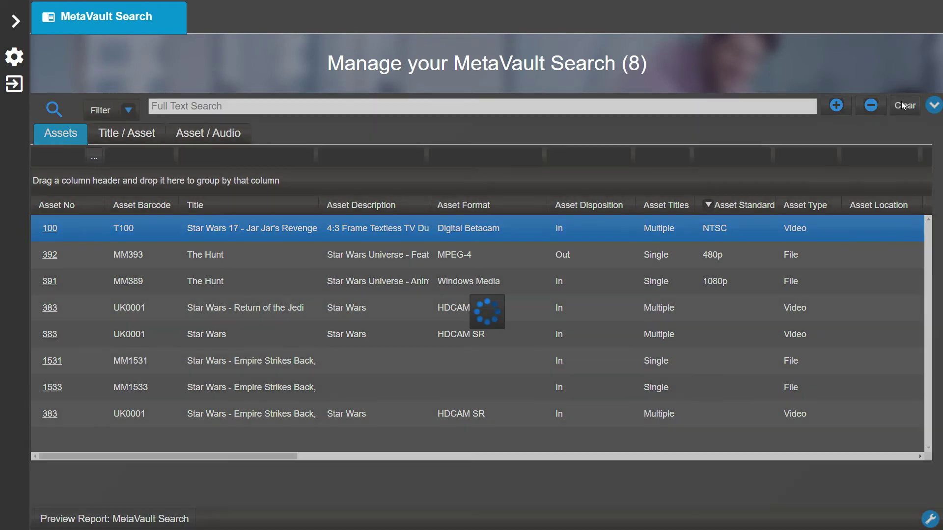
{"action": "left_click", "coordinate": [550, 108]}
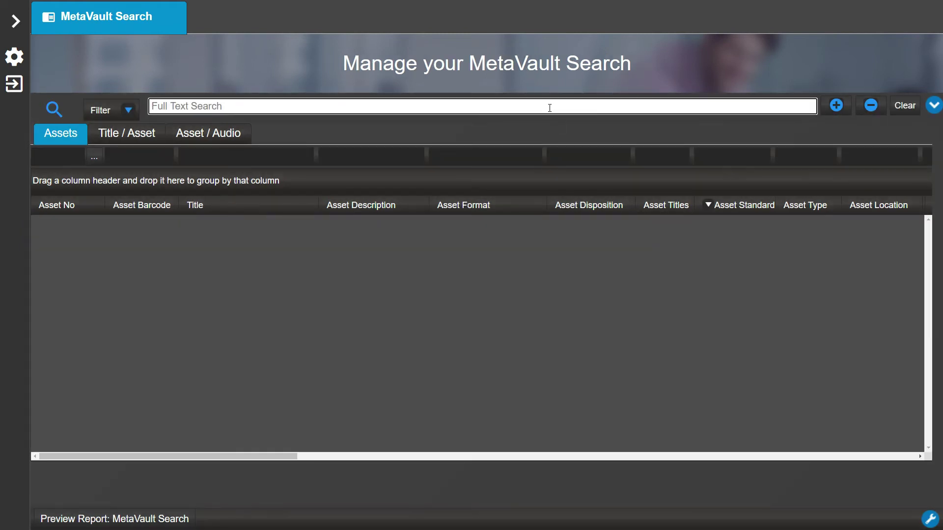
{"action": "type", "text": "star"}
{"action": "key", "text": "Return"}
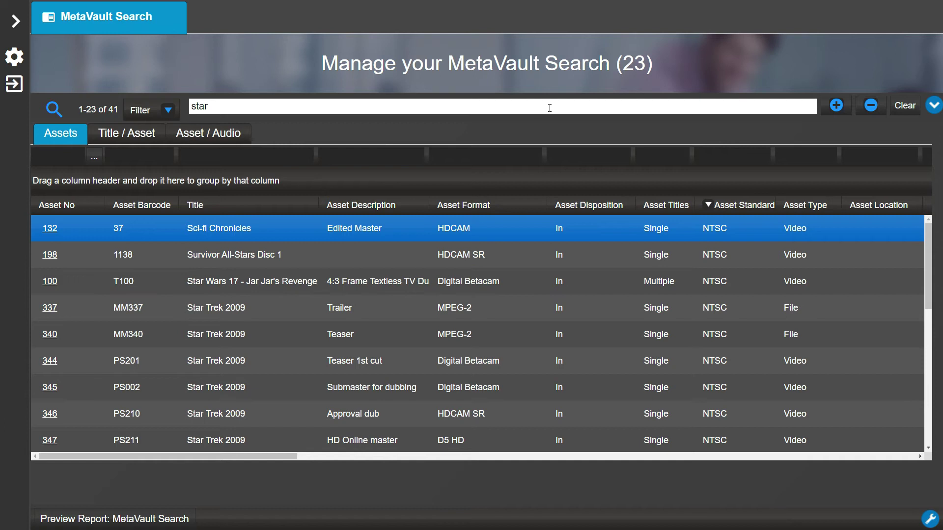
Step: Filter the Title column to star
{"action": "left_click", "coordinate": [298, 154]}
{"action": "type", "text": "star"}
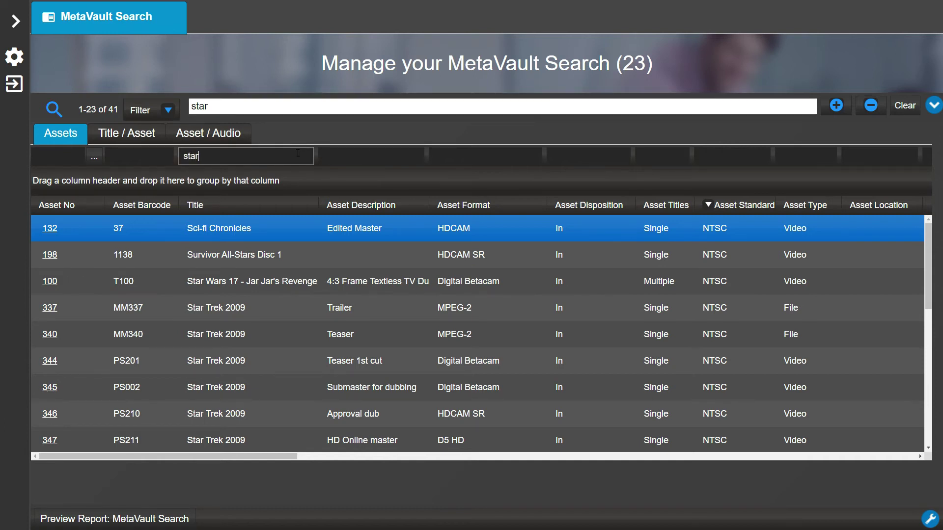
{"action": "key", "text": "Return"}
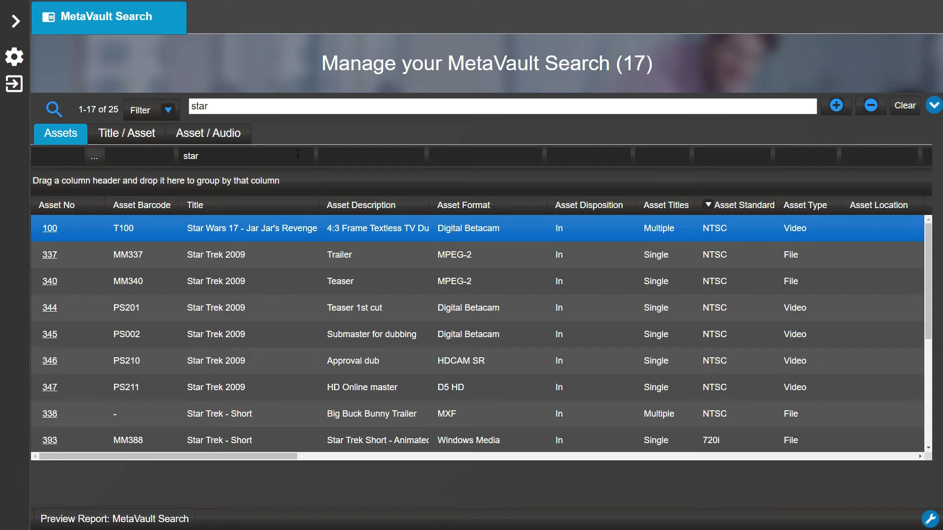
Step: Filter the Asset Format column to is not empty, leaving 13 assets
{"action": "left_click", "coordinate": [517, 202]}
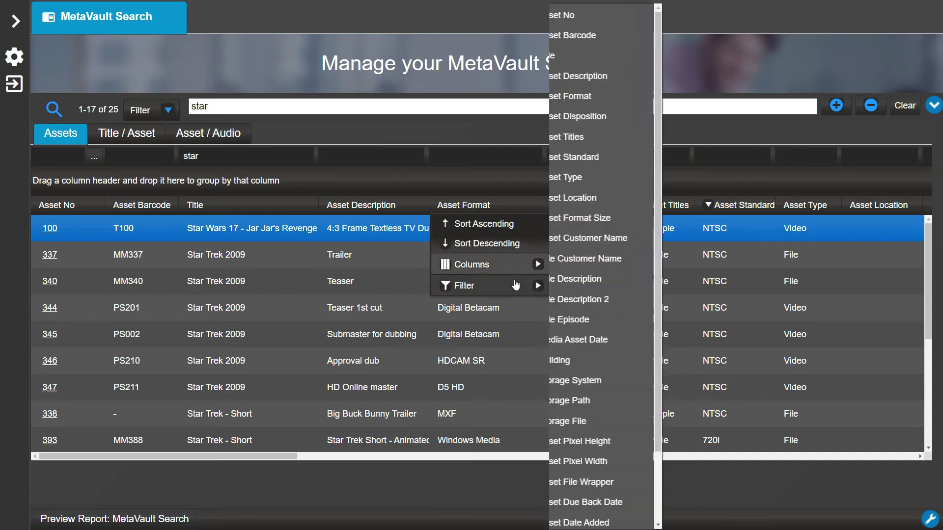
{"action": "mouse_move", "coordinate": [516, 285]}
{"action": "left_click", "coordinate": [604, 304]}
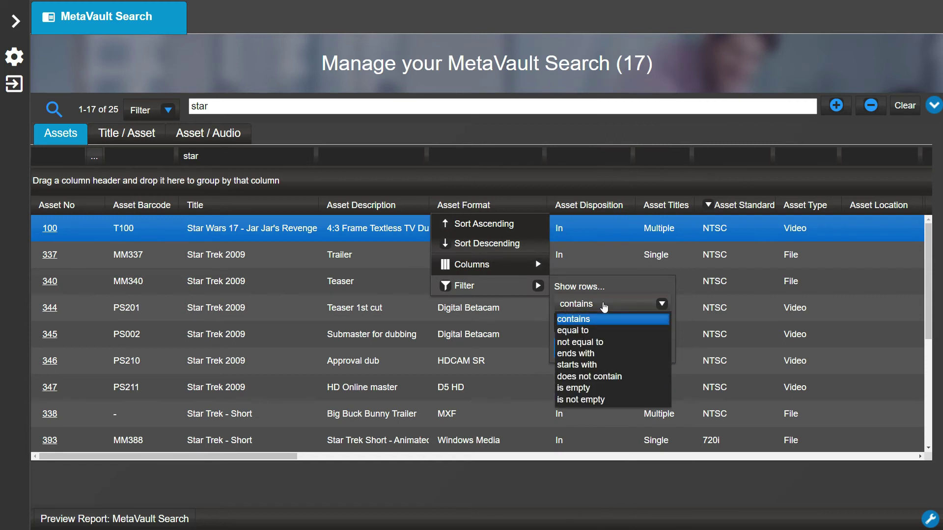
{"action": "left_click", "coordinate": [609, 400]}
{"action": "left_click", "coordinate": [599, 349]}
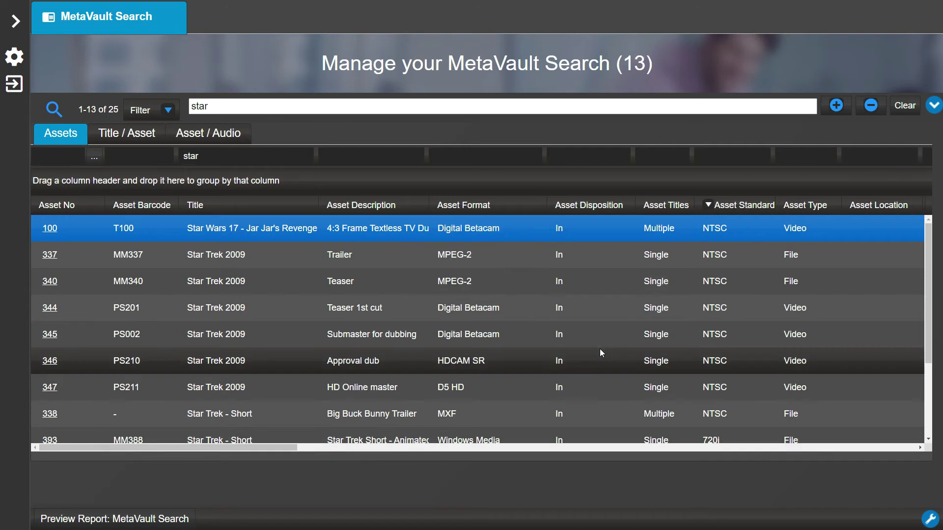
{"action": "scroll", "coordinate": [600, 349], "scroll_direction": "down", "scroll_amount": 3}
{"action": "scroll", "coordinate": [599, 349], "scroll_direction": "up", "scroll_amount": 1}
{"action": "scroll", "coordinate": [600, 349], "scroll_direction": "up", "scroll_amount": 2}
Step: Run a star search in the sidebar's Search library box, opening a second MetaVault Search tab
{"action": "left_click", "coordinate": [15, 21]}
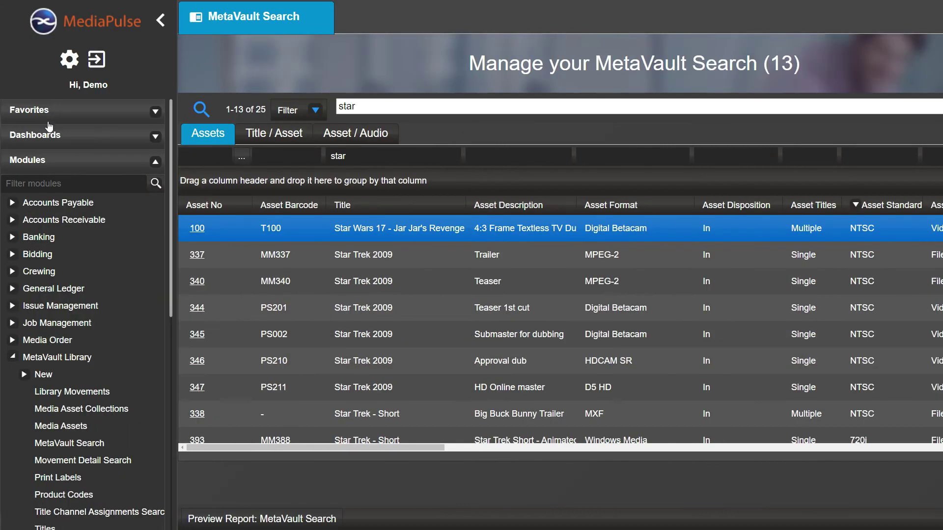
{"action": "scroll", "coordinate": [55, 172], "scroll_direction": "down", "scroll_amount": 10}
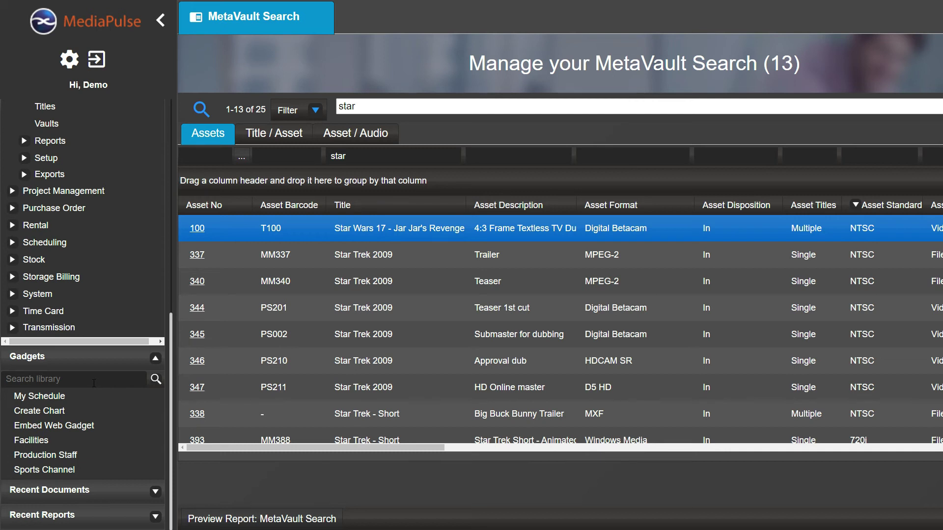
{"action": "type", "text": "star"}
{"action": "key", "text": "Return"}
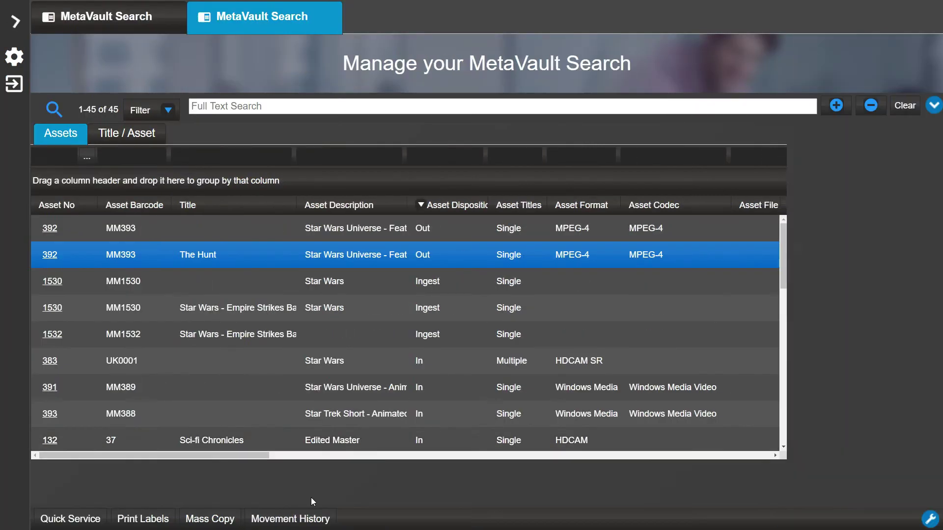
Step: Filter the second tab's Asset Format to Windows Media, then switch back to the first tab
{"action": "left_click", "coordinate": [570, 162]}
{"action": "type", "text": "win"}
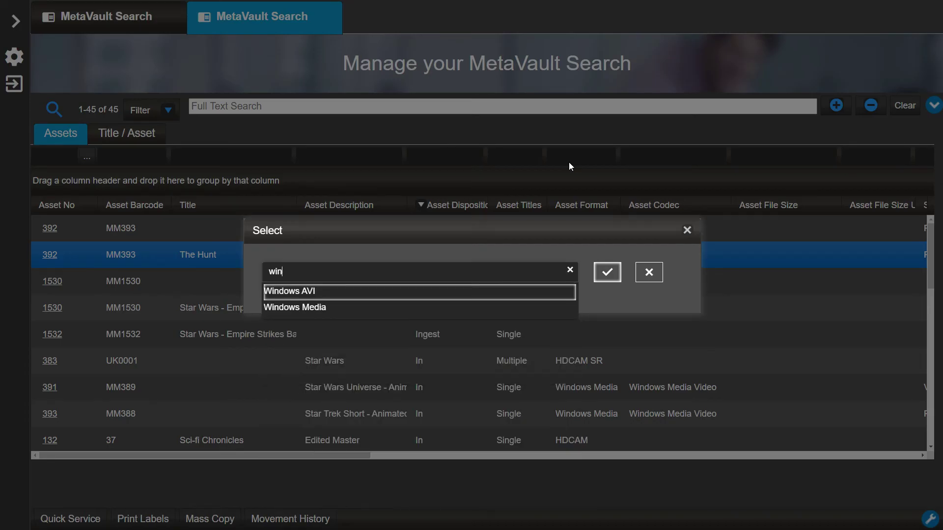
{"action": "left_click", "coordinate": [342, 308]}
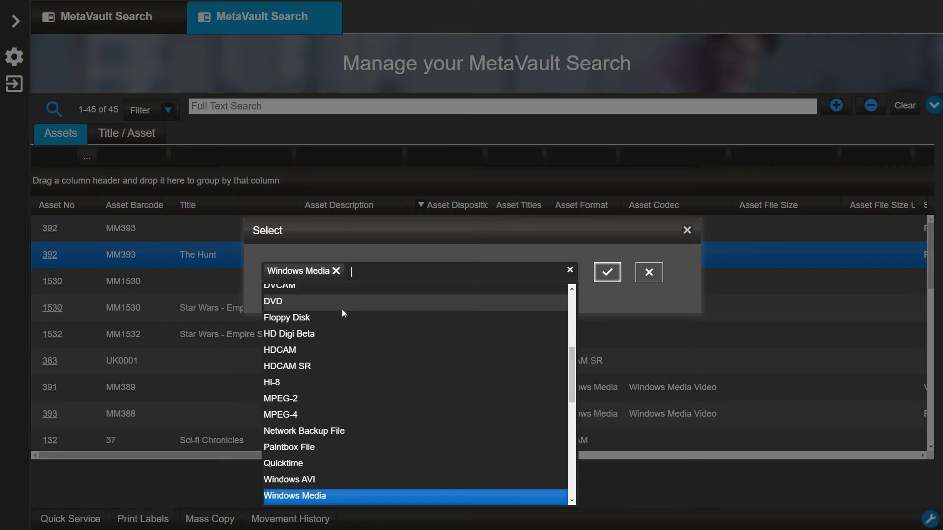
{"action": "left_click", "coordinate": [617, 276]}
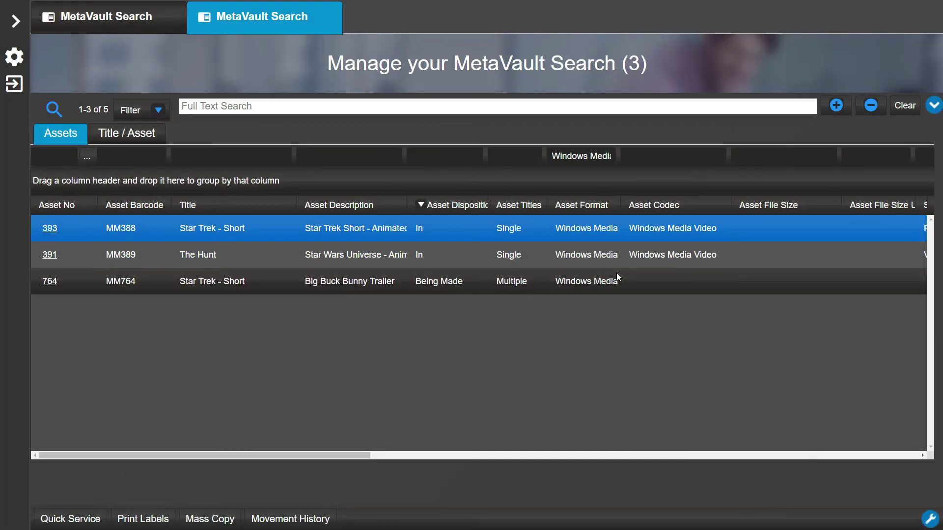
{"action": "left_click", "coordinate": [153, 19]}
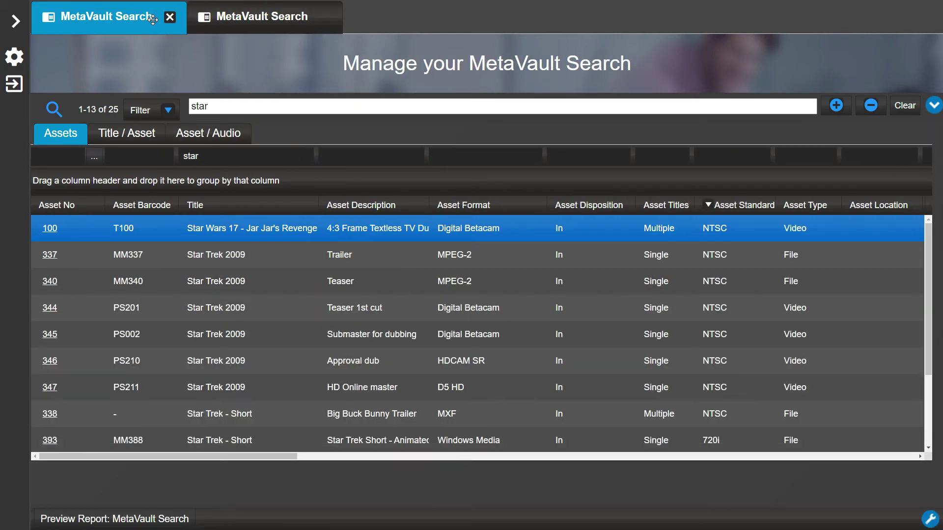
Step: Filter Asset Description to %trek, leaving only Star Trek - Short (393)
{"action": "left_click", "coordinate": [353, 154]}
{"action": "type", "text": "%trek"}
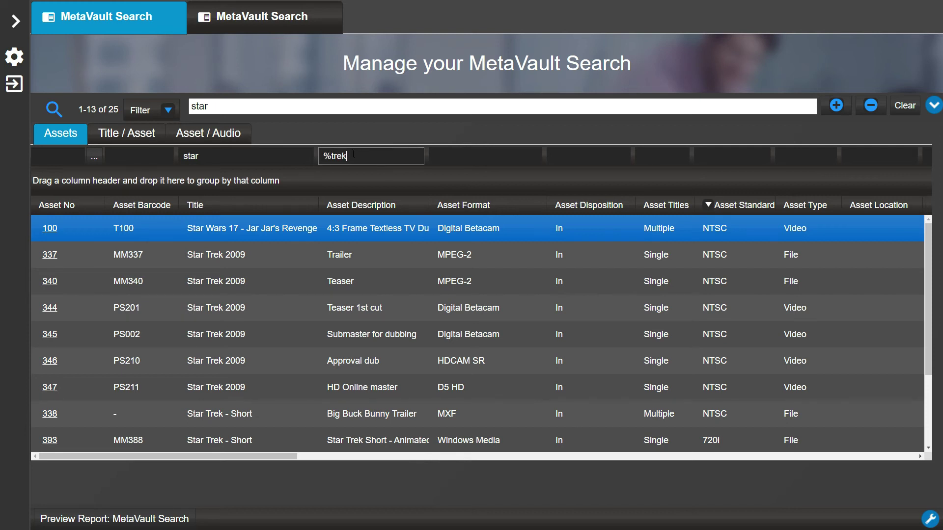
{"action": "key", "text": "Return"}
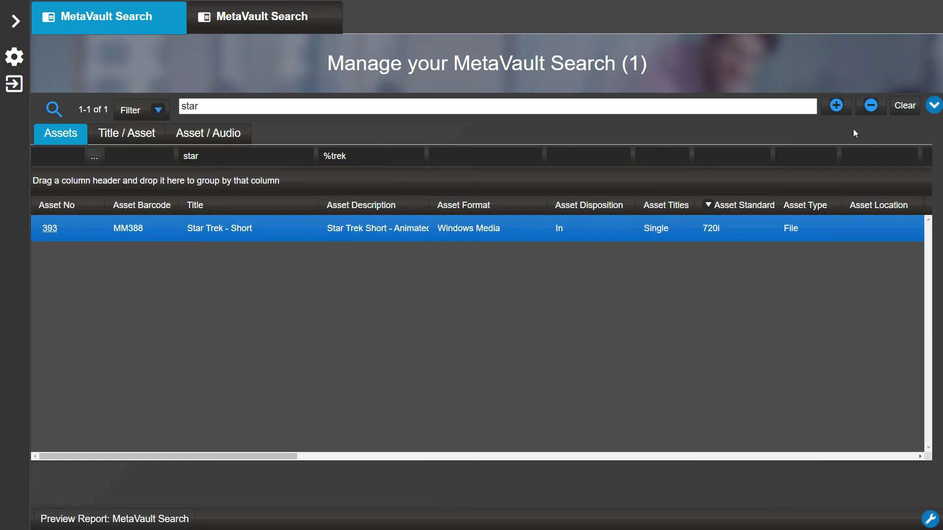
Step: Clear all filters and run a full text search for barcode BAR100
{"action": "left_click", "coordinate": [909, 112]}
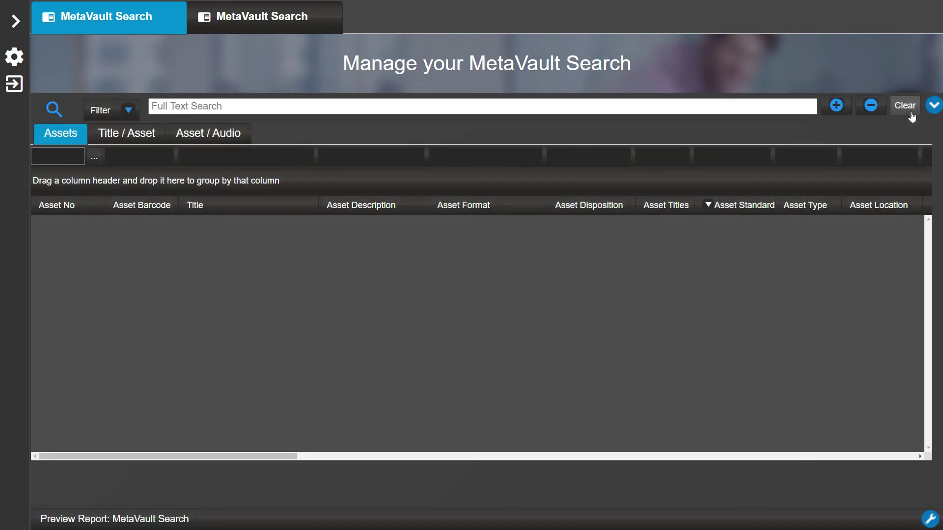
{"action": "left_click", "coordinate": [747, 106]}
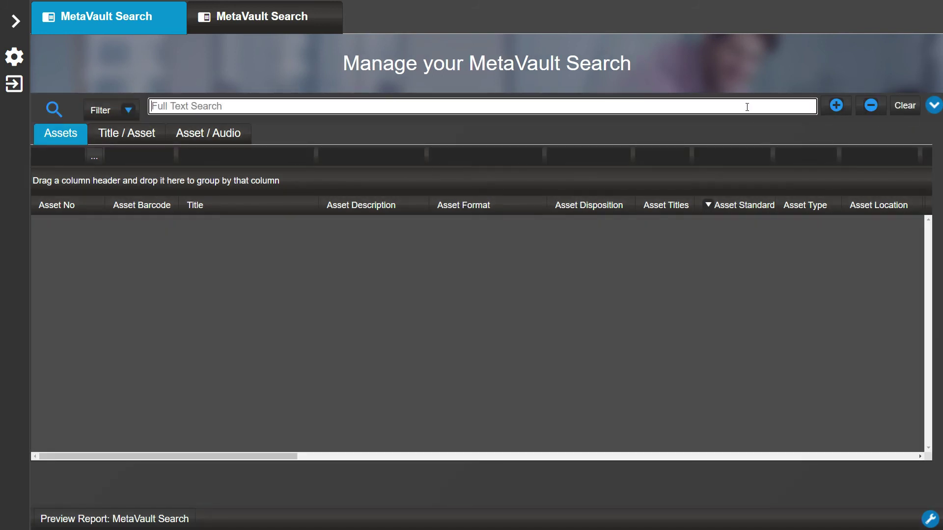
{"action": "type", "text": "BAR100"}
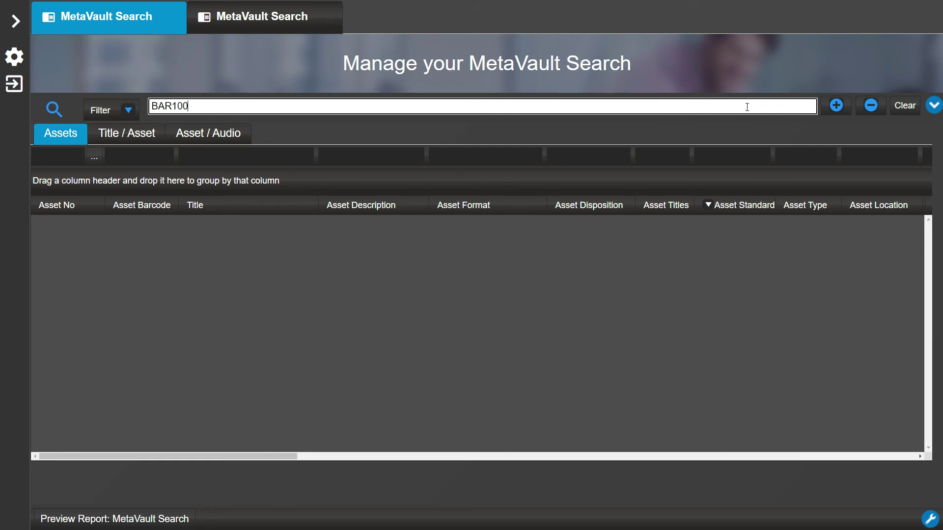
{"action": "key", "text": "Return"}
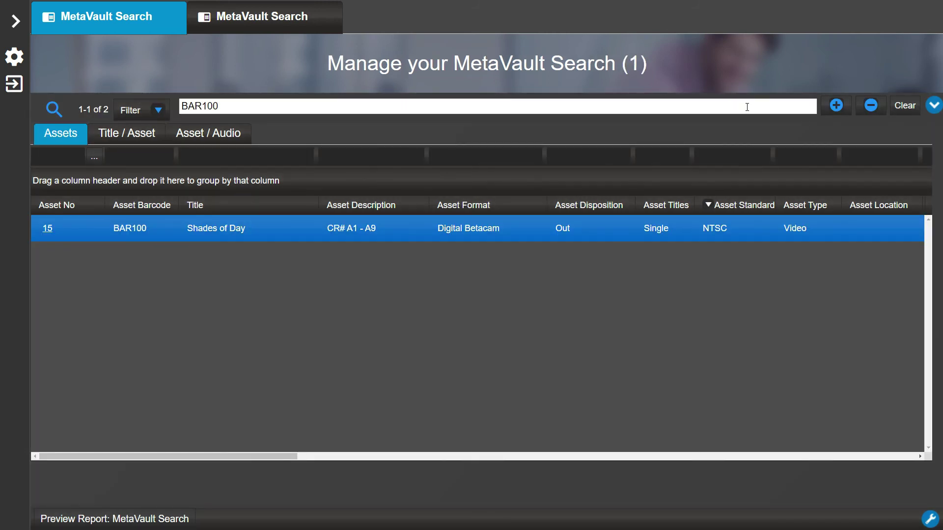
Step: Clear the BAR100 search and filter Asset No to 383
{"action": "left_click", "coordinate": [904, 106]}
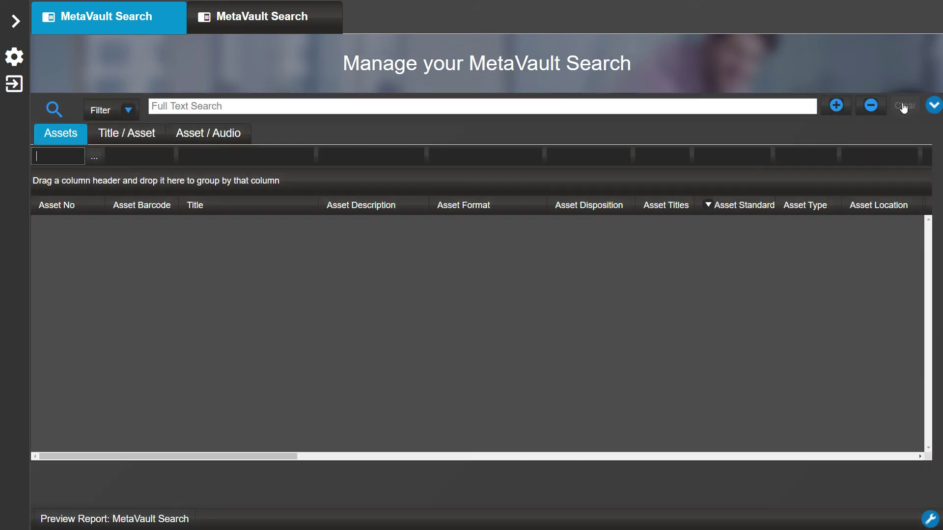
{"action": "type", "text": "383"}
{"action": "key", "text": "Return"}
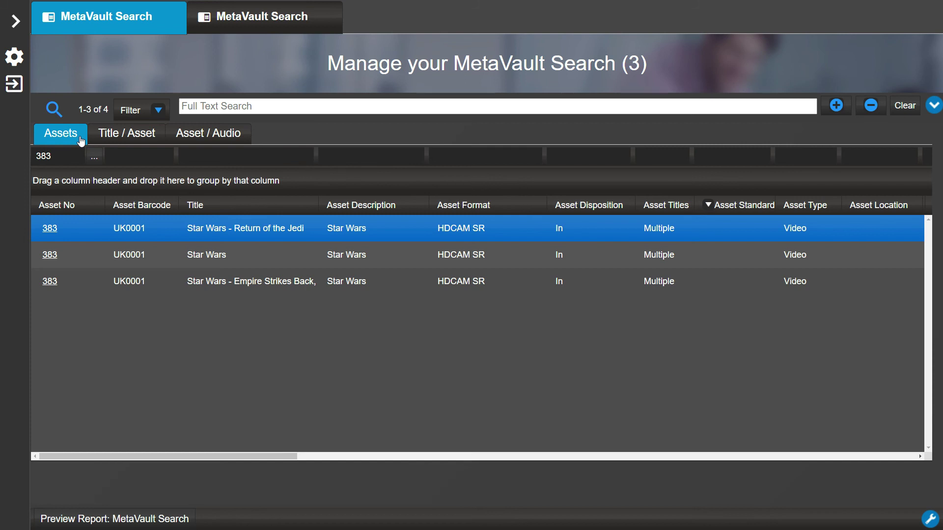
Step: Show the Title / Asset results and expand Return of the Jedi, Star Wars and Empire Strikes Back
{"action": "left_click", "coordinate": [156, 140]}
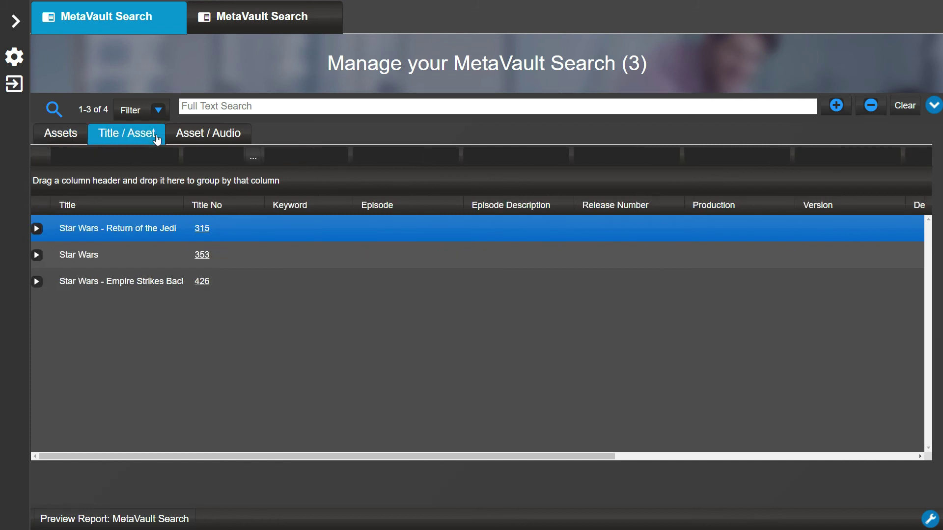
{"action": "left_click", "coordinate": [37, 229]}
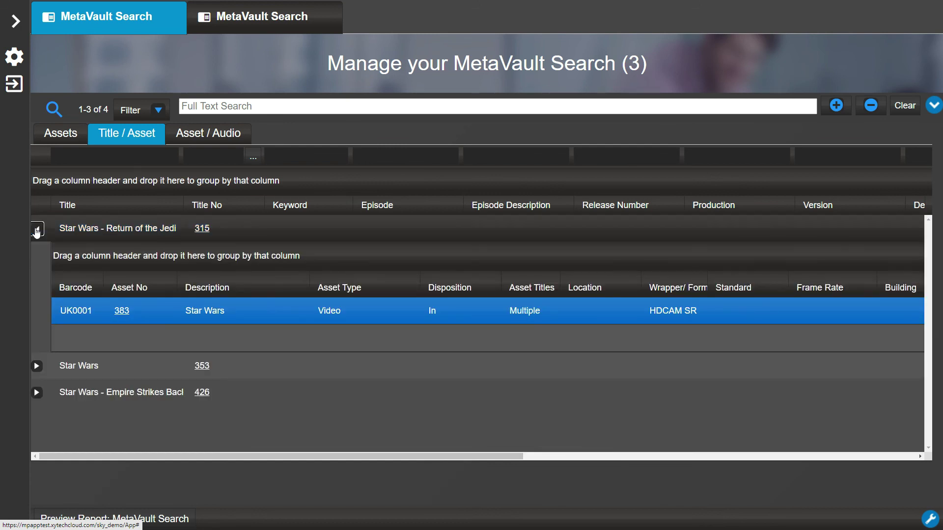
{"action": "left_click", "coordinate": [37, 365]}
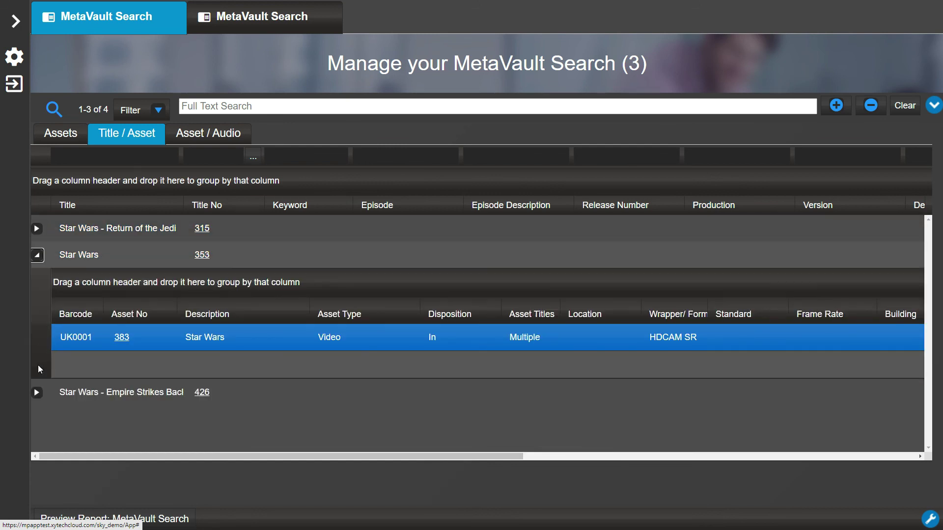
{"action": "left_click", "coordinate": [37, 393]}
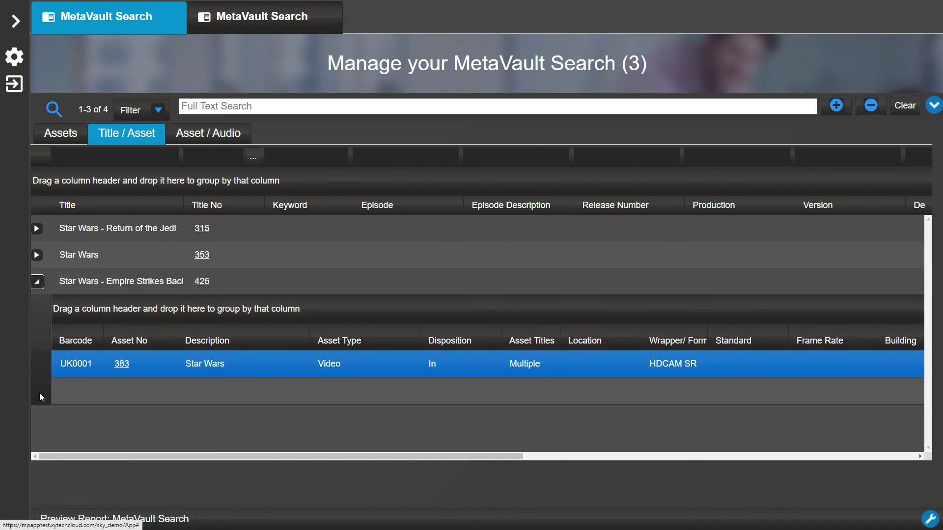
Step: Switch to Asset / Audio and expand the audio tracks of the Return of the Jedi, Star Wars and Empire Strikes Back copies
{"action": "left_click", "coordinate": [246, 139]}
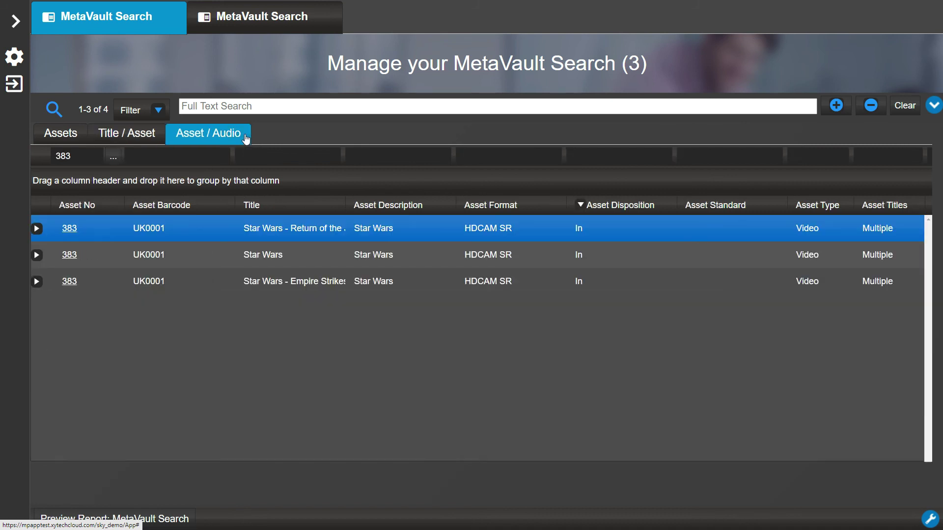
{"action": "left_click", "coordinate": [37, 230]}
{"action": "scroll", "coordinate": [37, 241], "scroll_direction": "down", "scroll_amount": 2}
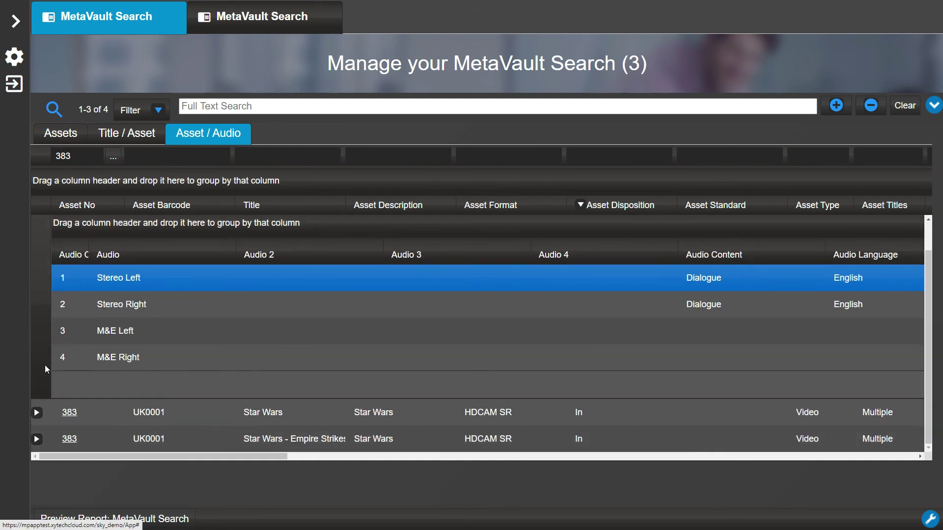
{"action": "left_click", "coordinate": [37, 413]}
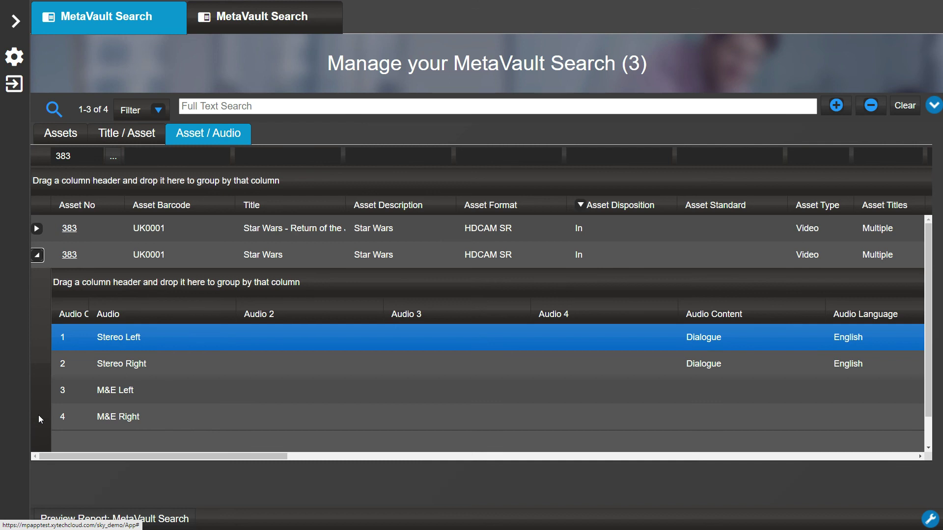
{"action": "scroll", "coordinate": [38, 414], "scroll_direction": "down", "scroll_amount": 2}
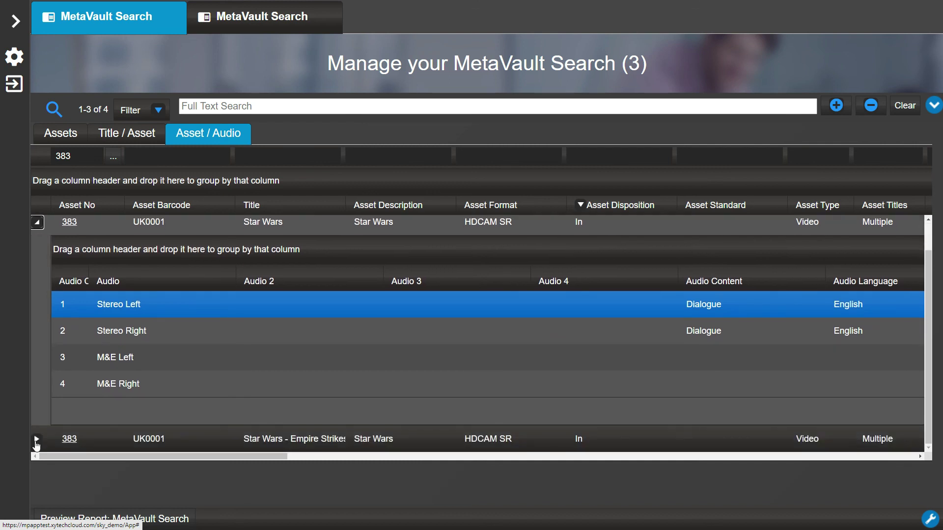
{"action": "left_click", "coordinate": [36, 439]}
{"action": "scroll", "coordinate": [52, 422], "scroll_direction": "down", "scroll_amount": 2}
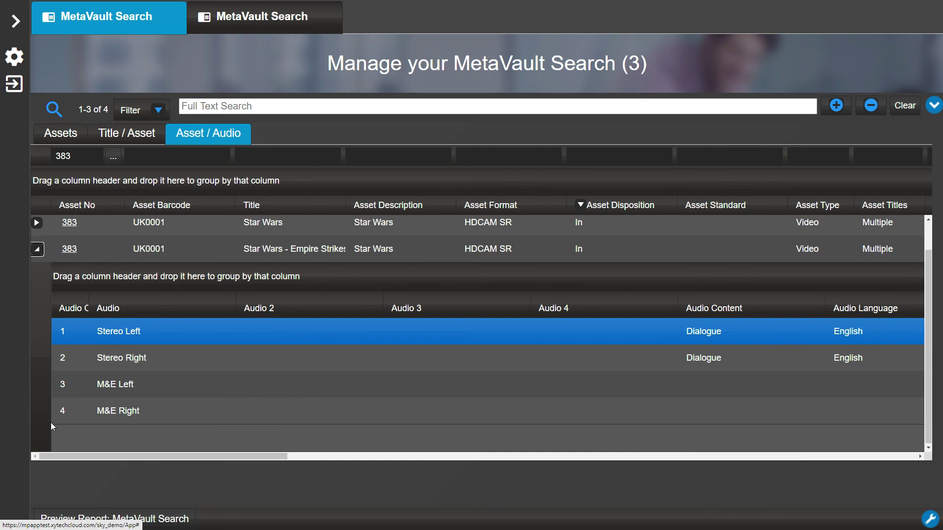
Step: Go back to the Assets view listing Return of the Jedi, Star Wars and Empire Strikes Back
{"action": "left_click", "coordinate": [80, 140]}
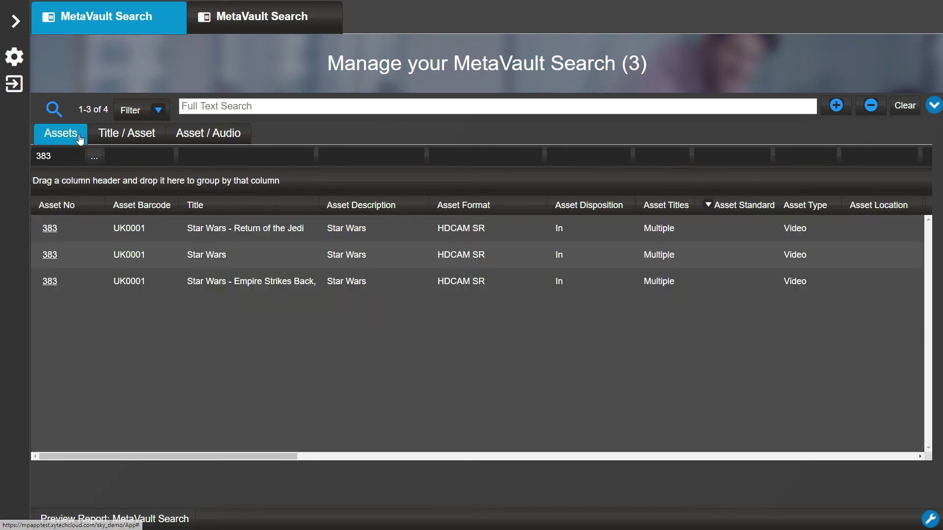